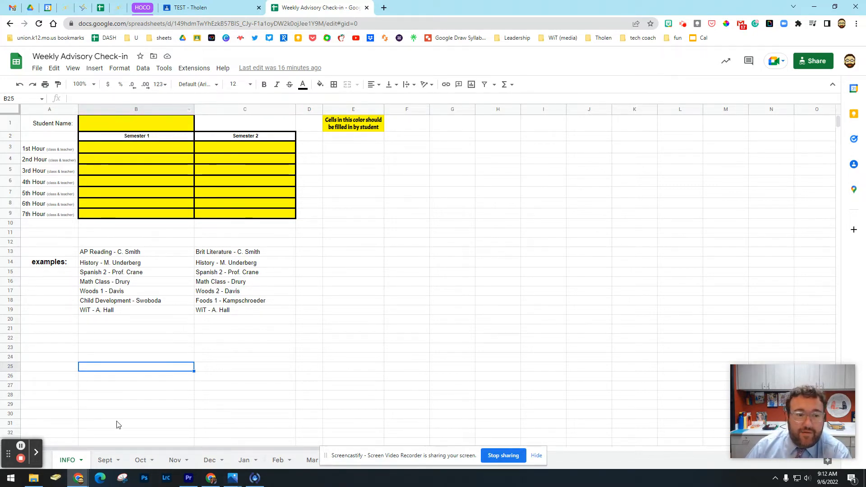
- Show the student name cell on the INFO sheet and view the Sept check-in sheet
click(96, 122)
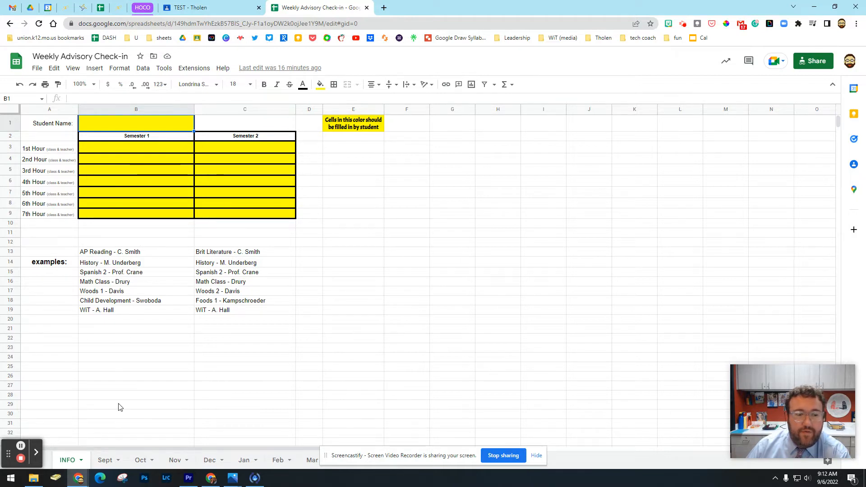
click(108, 459)
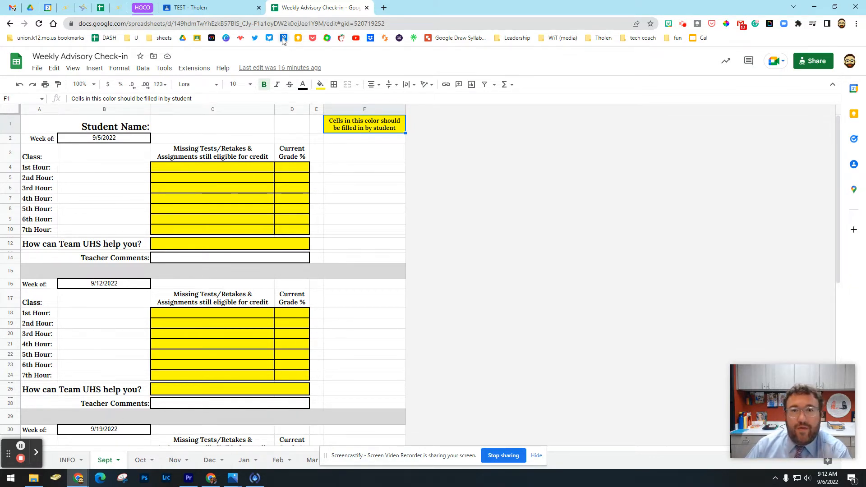
- Switch to Google Classroom, check the Drive attachment option and save the Weekly Check-in - Week of 9/5 assignment
click(226, 11)
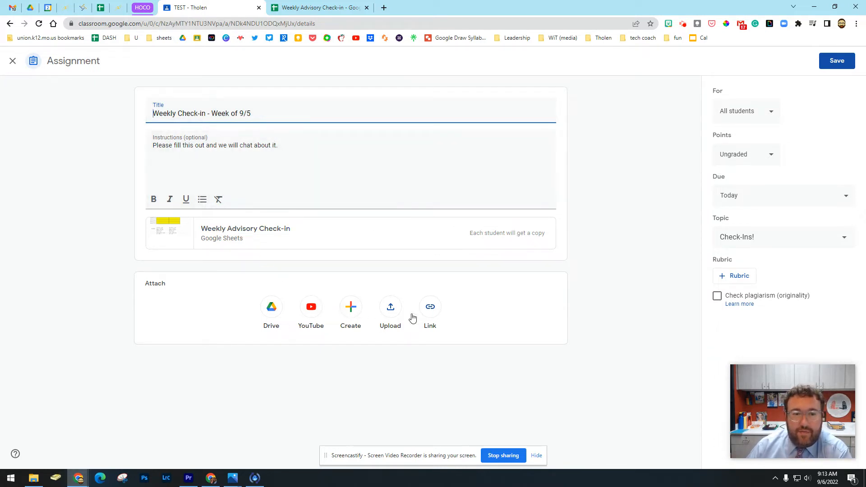
click(272, 311)
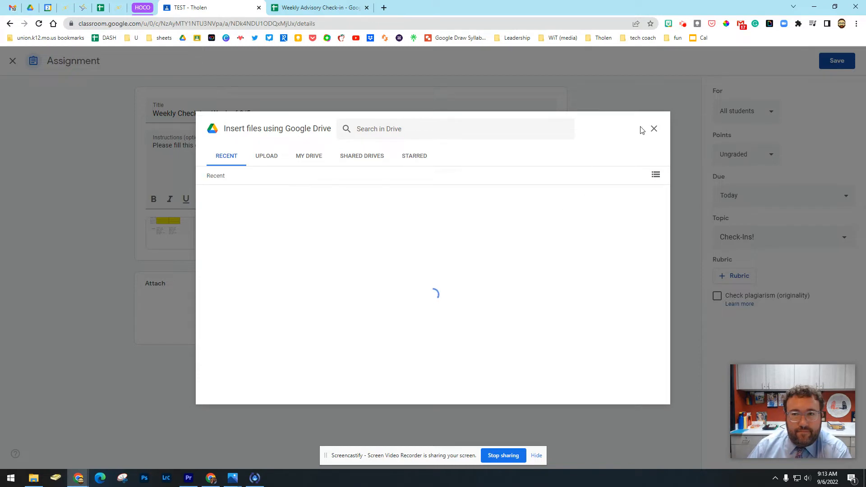
click(654, 129)
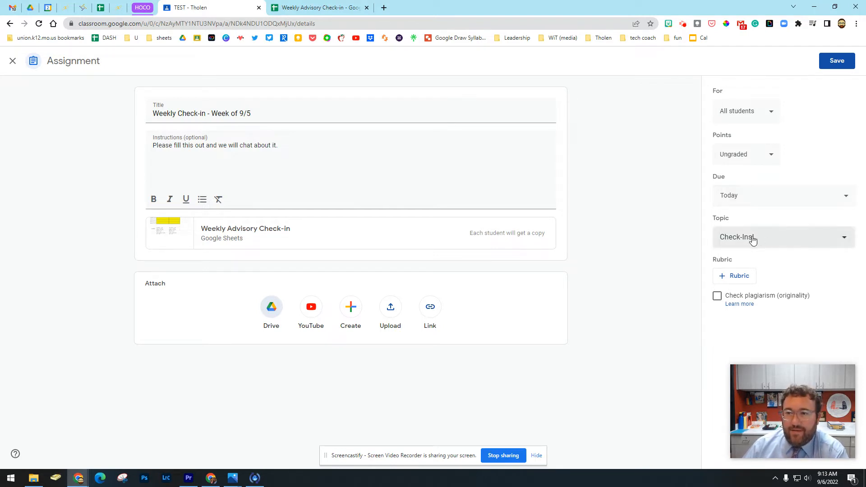
click(838, 60)
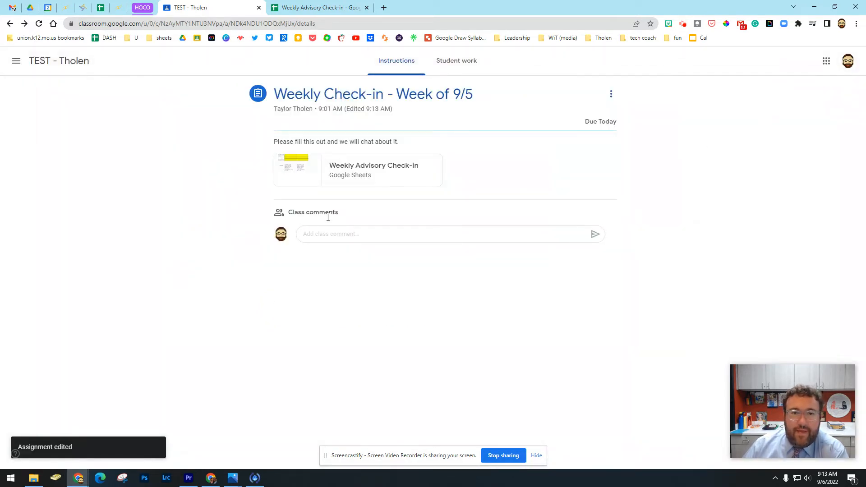
- Review the Sept sheet of the turned-in Week of 9/5 submission and return the work to the student
click(455, 70)
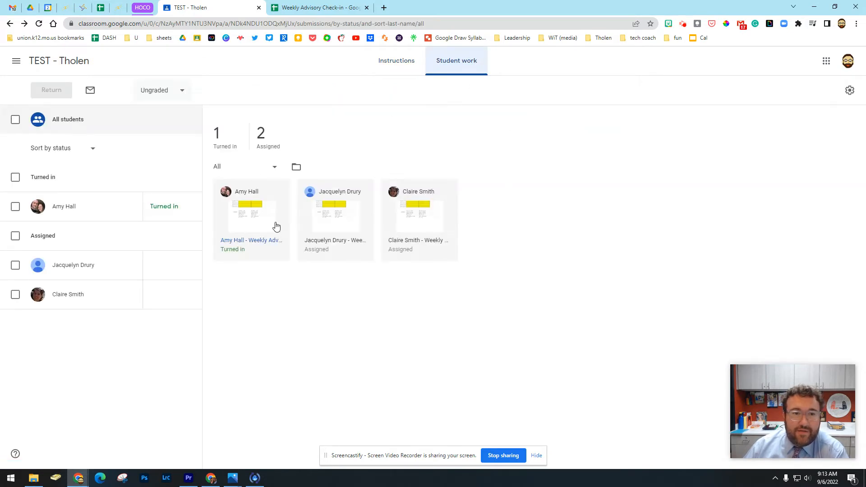
click(230, 243)
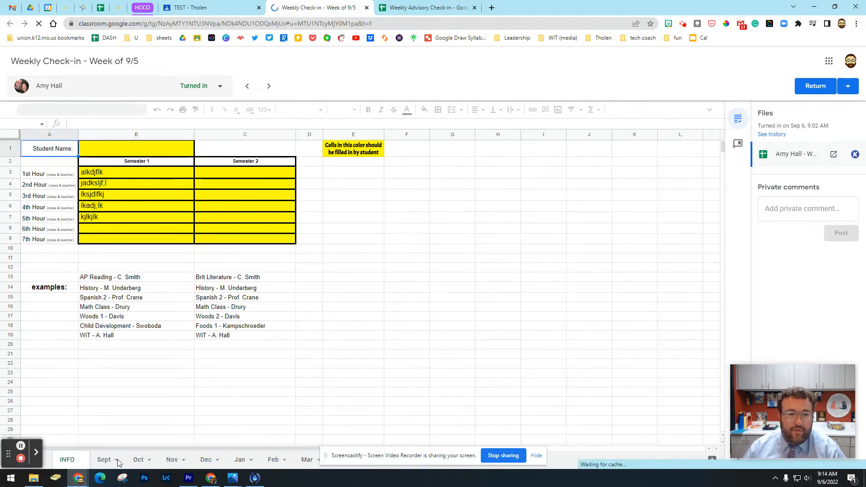
click(102, 459)
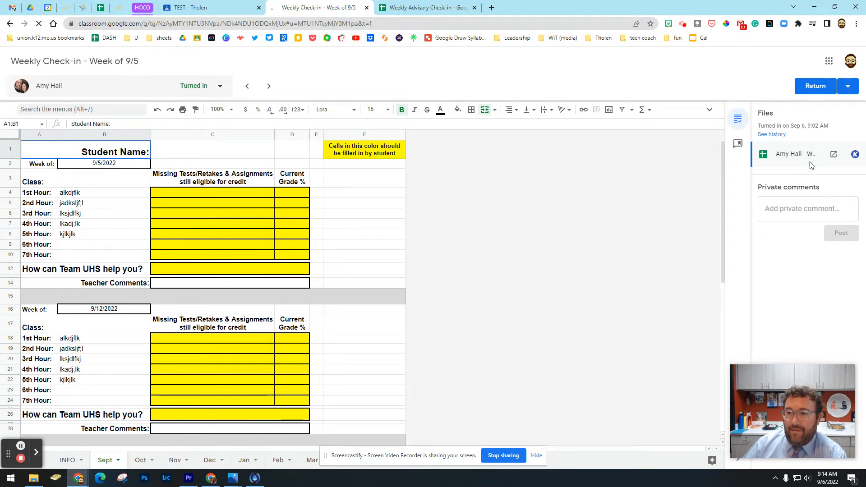
click(815, 87)
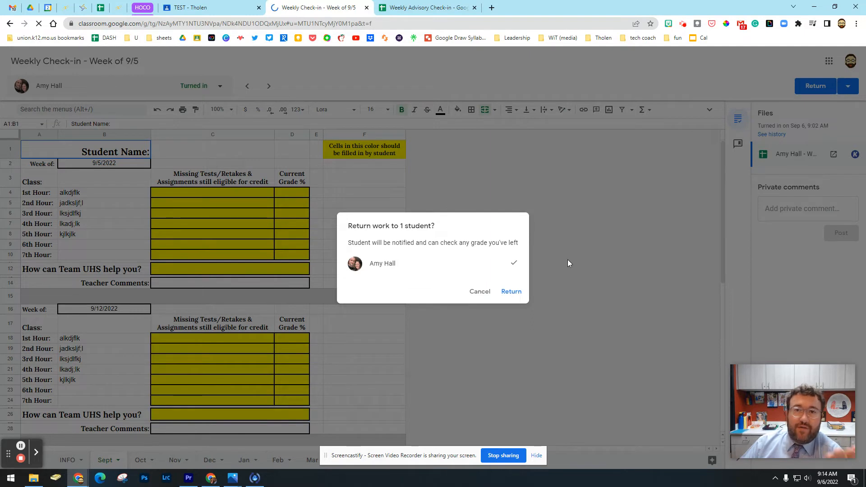
click(512, 292)
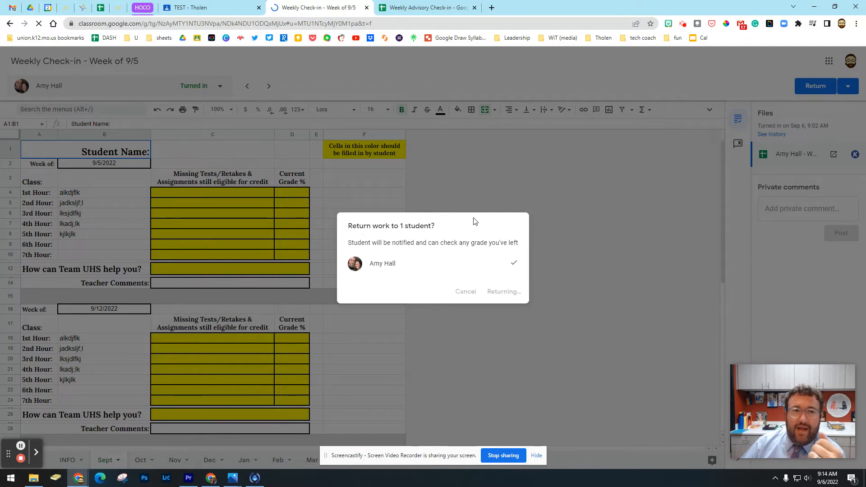
- Start a new assignment in the TEST class's classwork
click(228, 12)
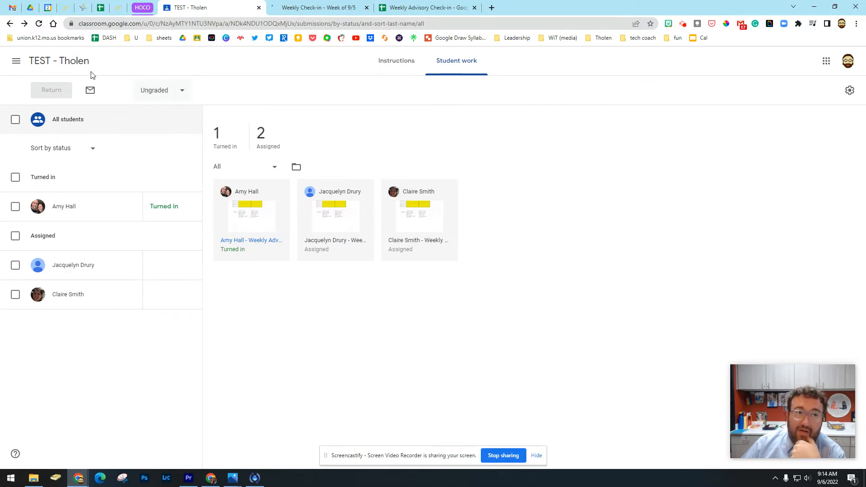
click(68, 62)
scroll(451, 221, up, 4)
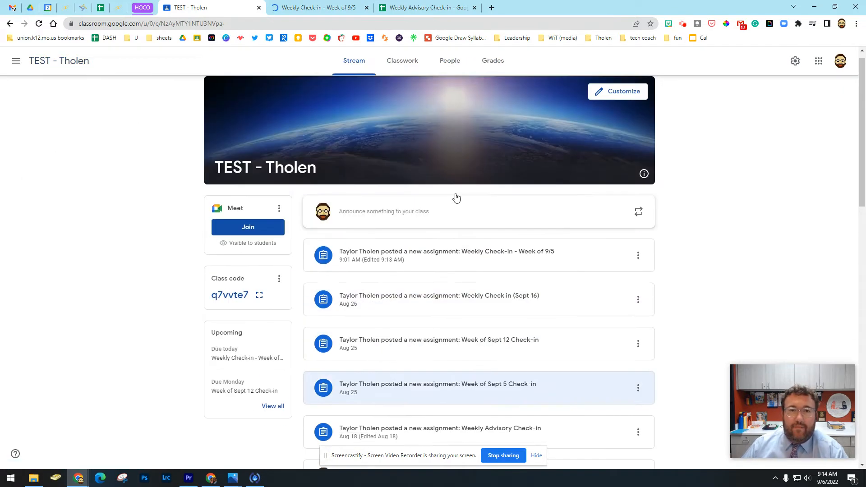
click(400, 64)
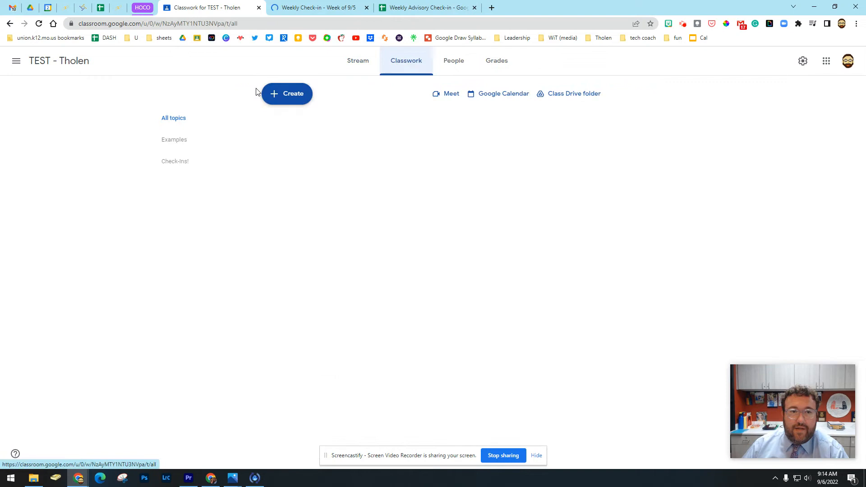
click(300, 95)
click(311, 125)
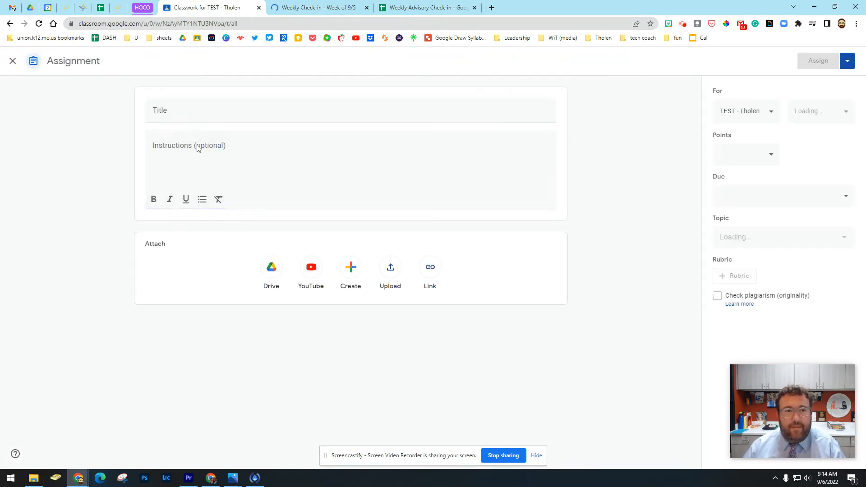
- Title the new assignment "Weekly Check-in (Week of 9.12.22)"
text(Weekly  heck-)
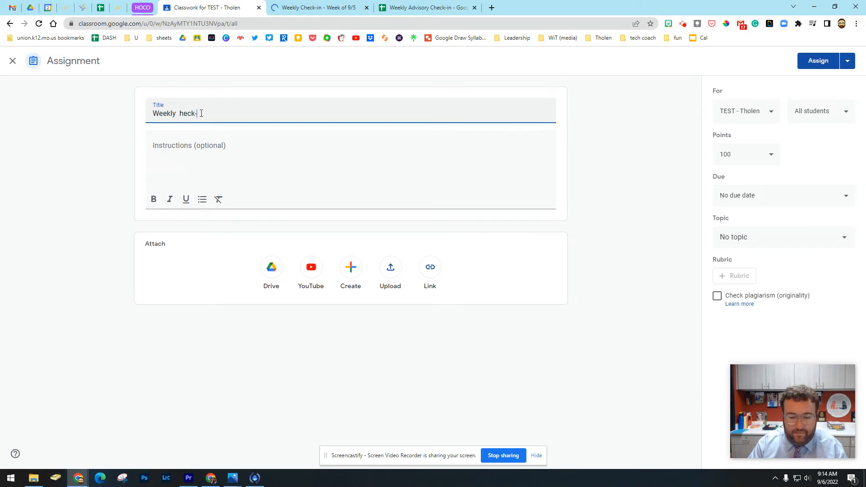
text(in)
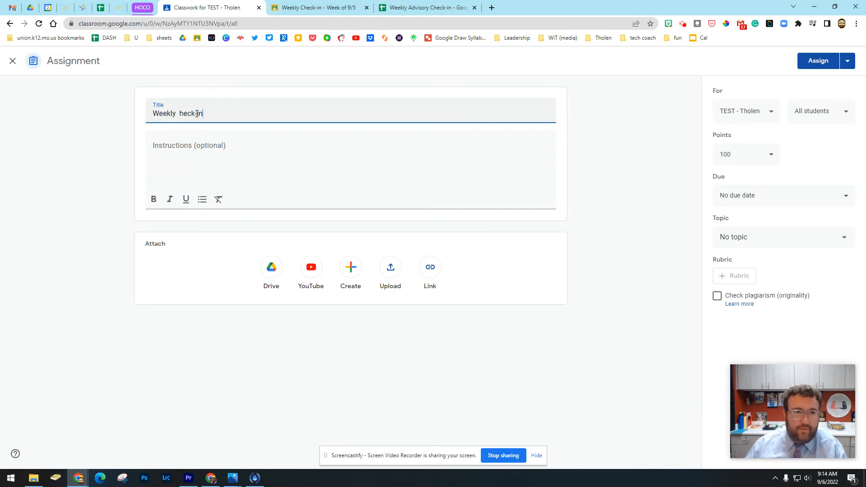
click(179, 113)
key(BackSpace)
text(C)
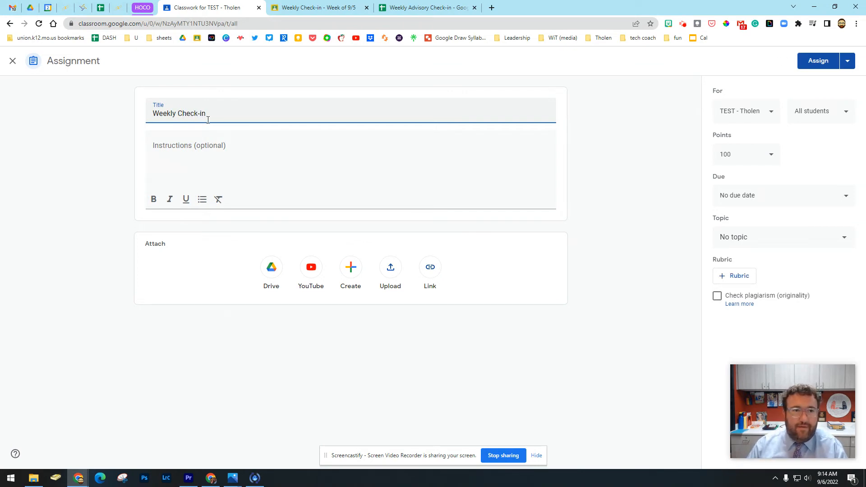
click(212, 115)
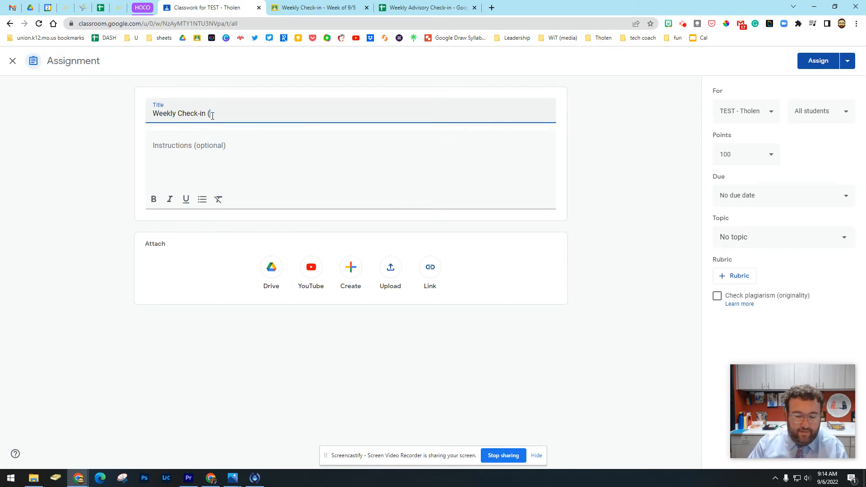
text((Week of)
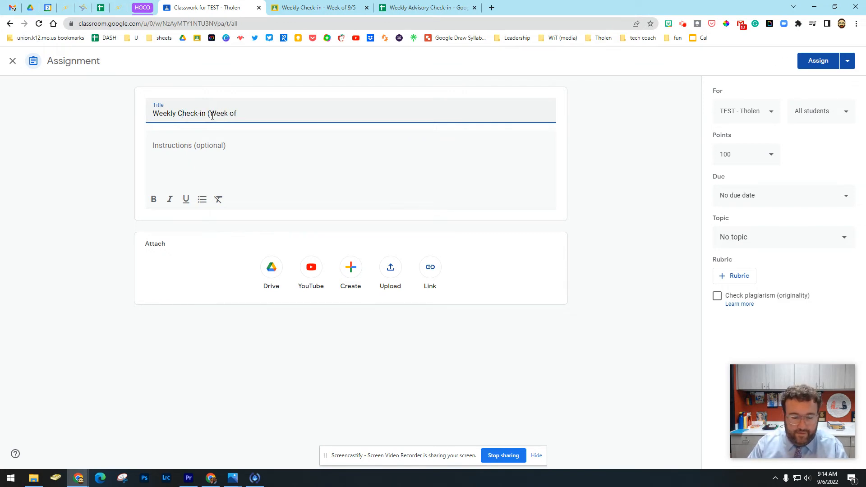
text( 9.12.22)
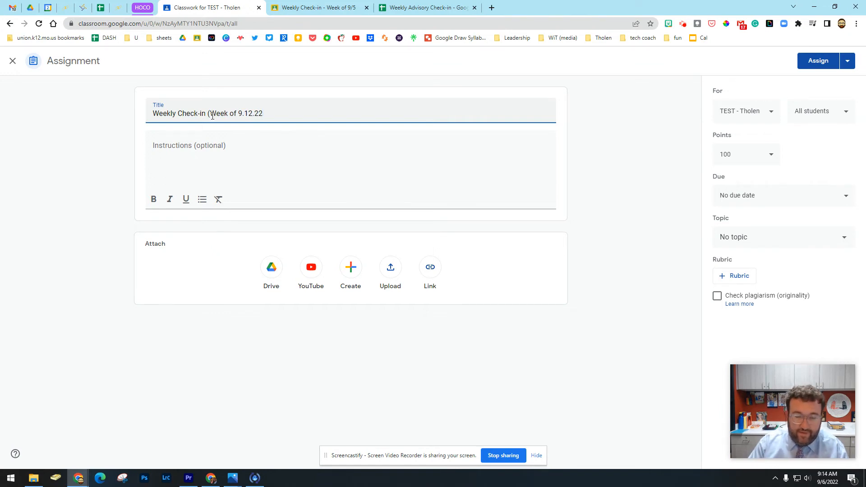
- Enter the assignment instructions "Please fill out your Check-in sheet and we will discuss it."
click(208, 157)
text(P)
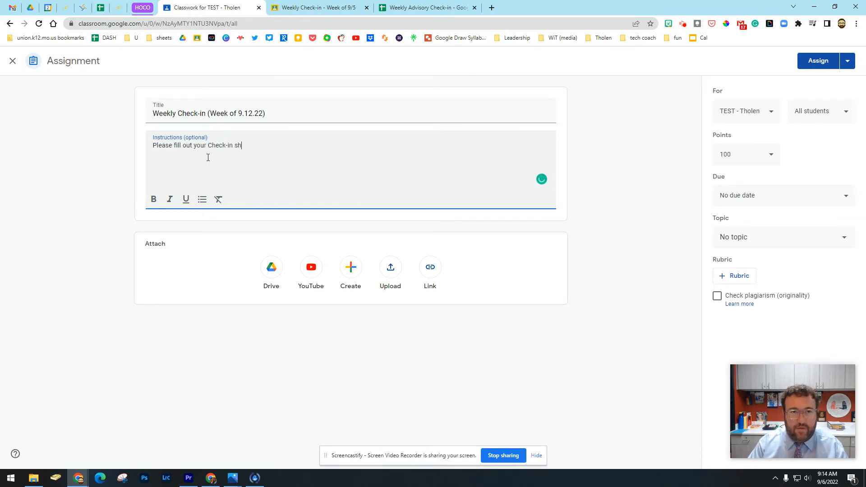
text(eet and we wil)
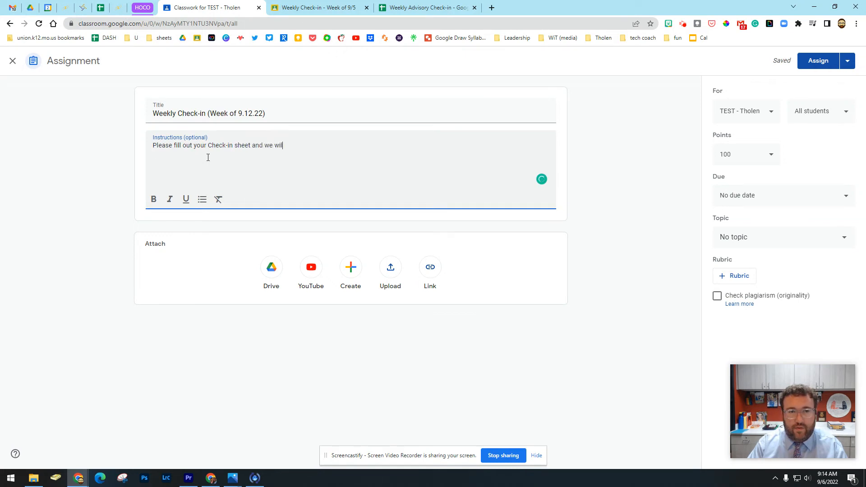
text(l discuss it.)
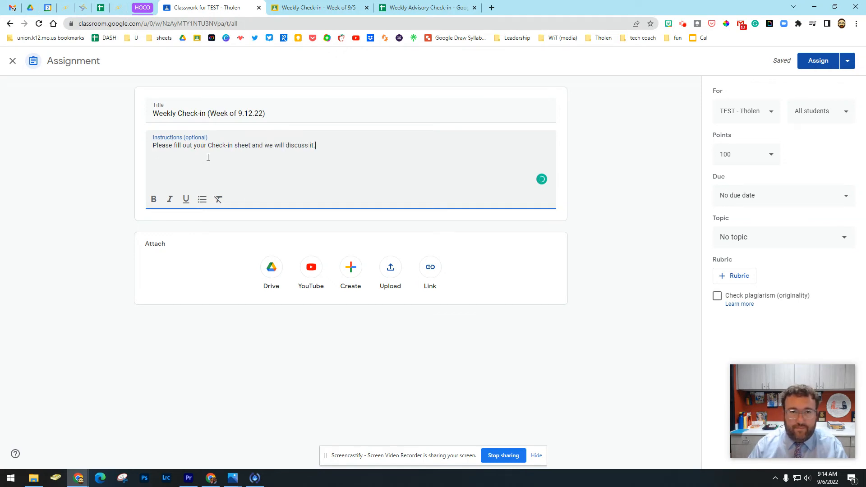
- Set the assignment to Ungraded with a due date of Sep 12, 2022, under the Check-Ins! topic
click(762, 155)
click(751, 182)
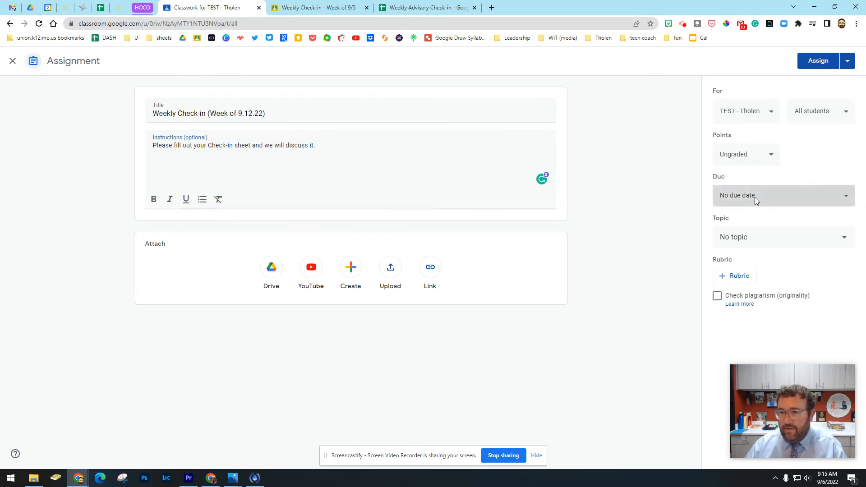
click(753, 197)
click(798, 232)
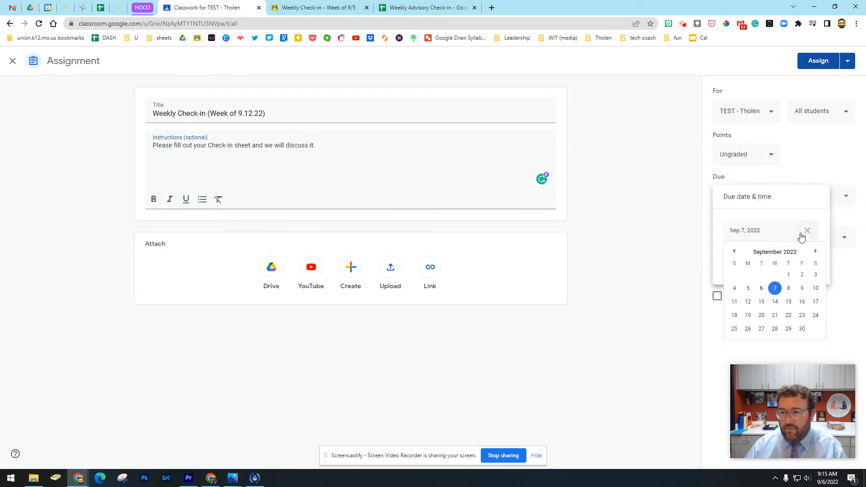
click(747, 301)
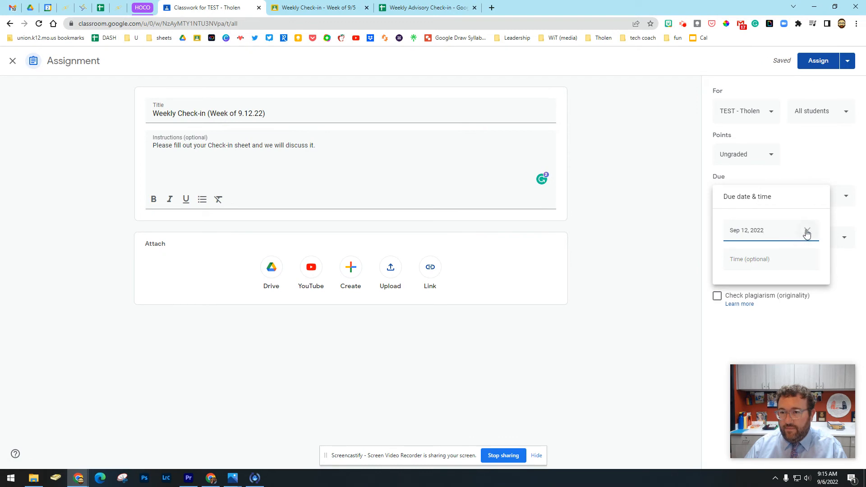
click(841, 266)
click(763, 239)
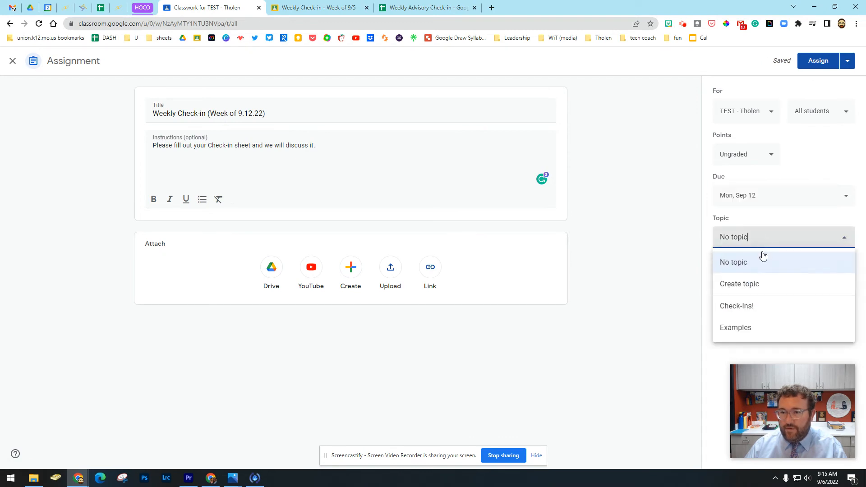
click(756, 306)
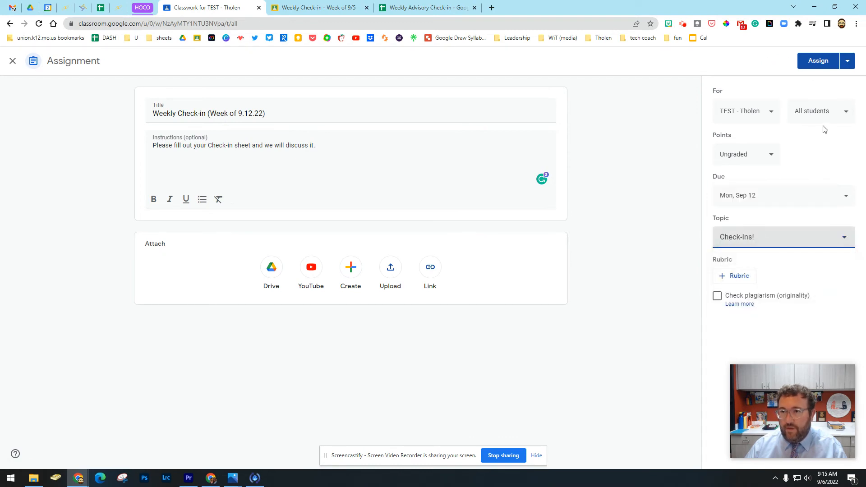
- Schedule the assignment to be posted on Sep 11, 2022 at 8:00 PM
click(846, 63)
click(824, 79)
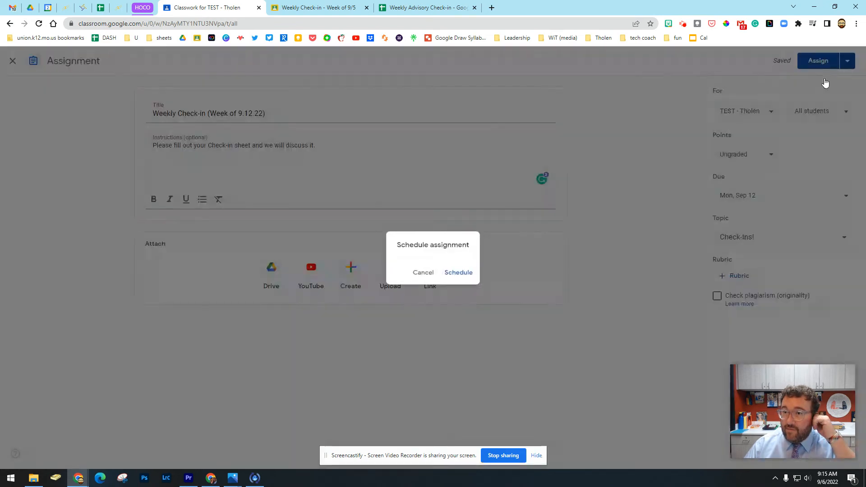
click(458, 248)
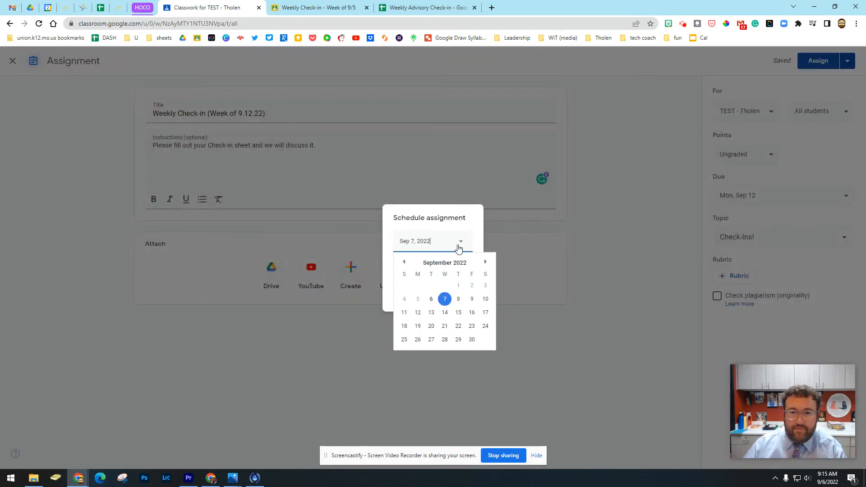
click(404, 313)
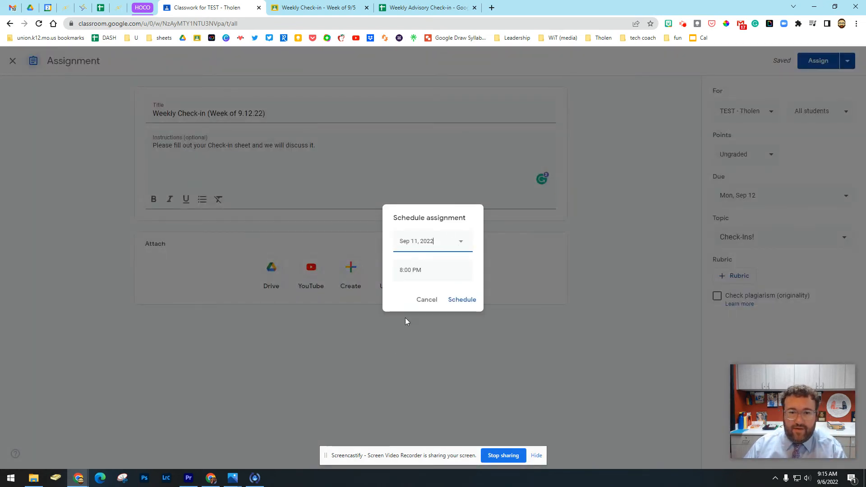
click(469, 300)
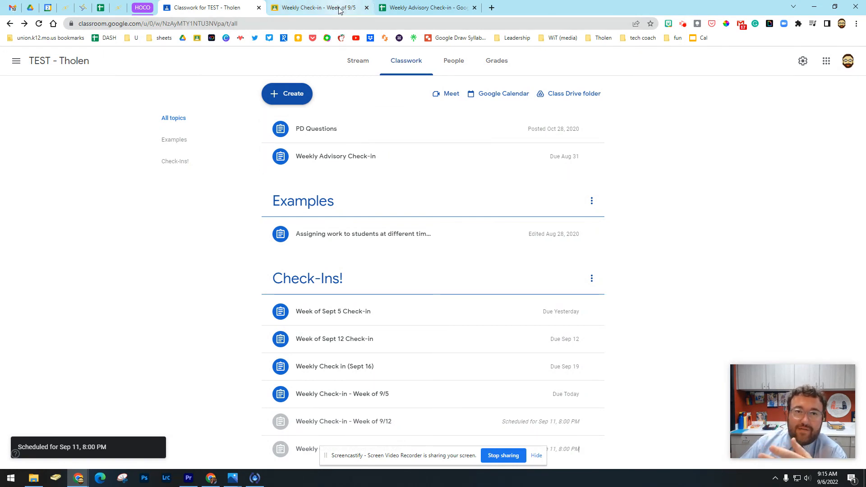
click(323, 8)
click(444, 9)
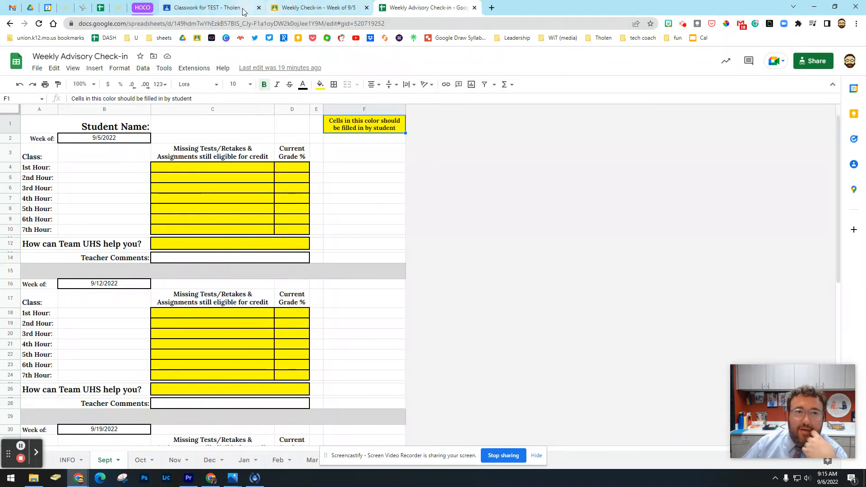
click(207, 7)
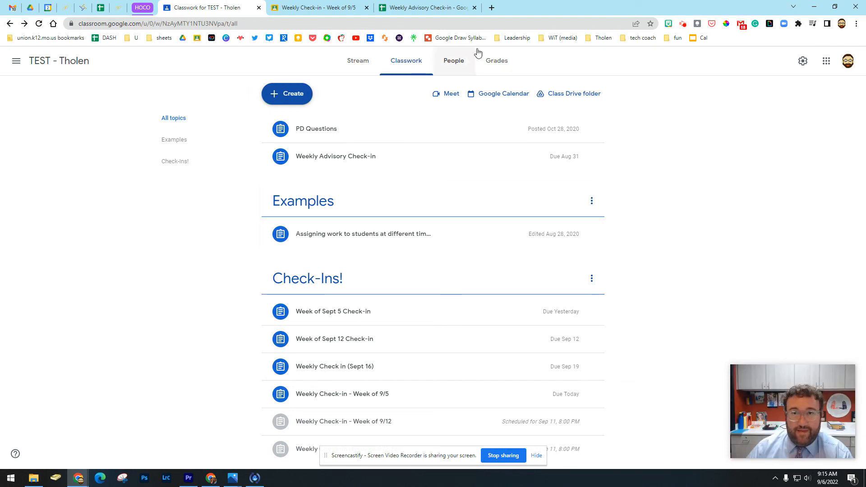
click(683, 25)
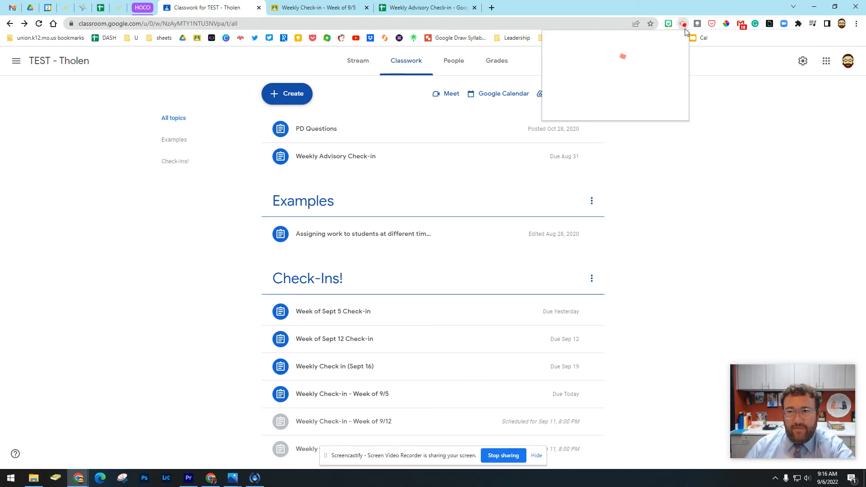